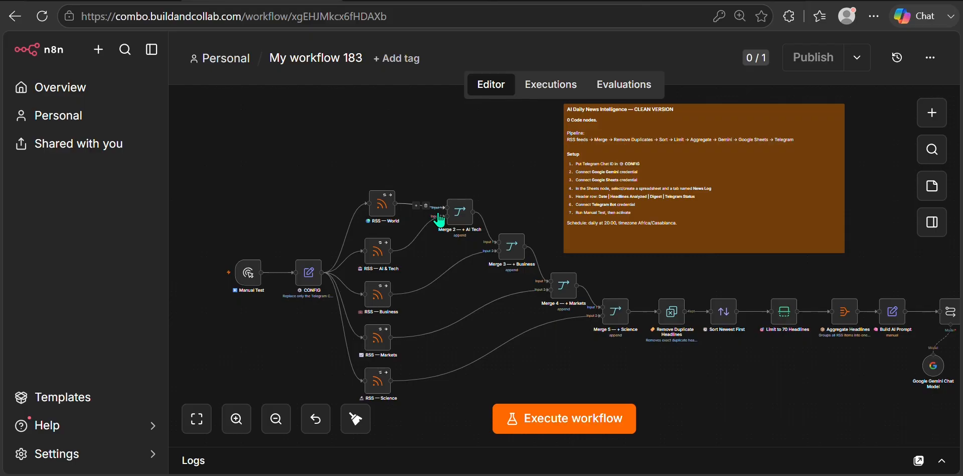
Step: Examine how the five RSS feed nodes connect through the chain of Merge nodes
mouse_move(415, 236)
left_click_drag(683, 335, 680, 295)
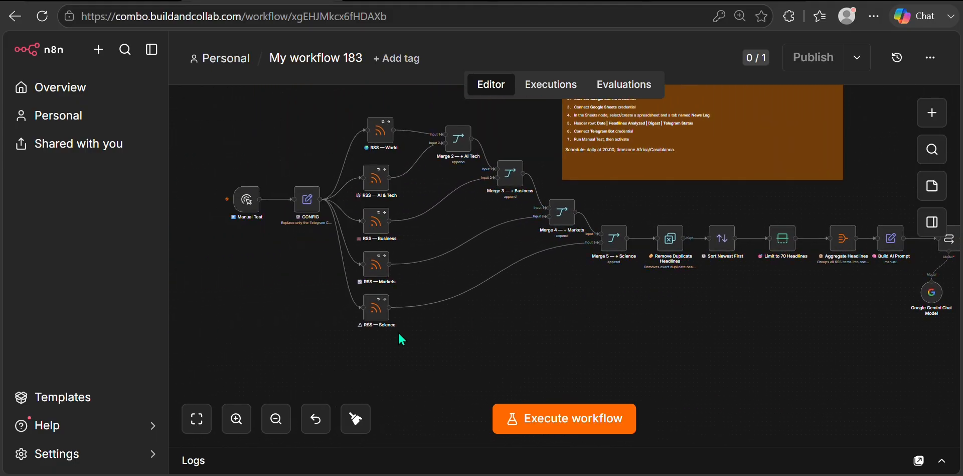
left_click(235, 424)
left_click(235, 423)
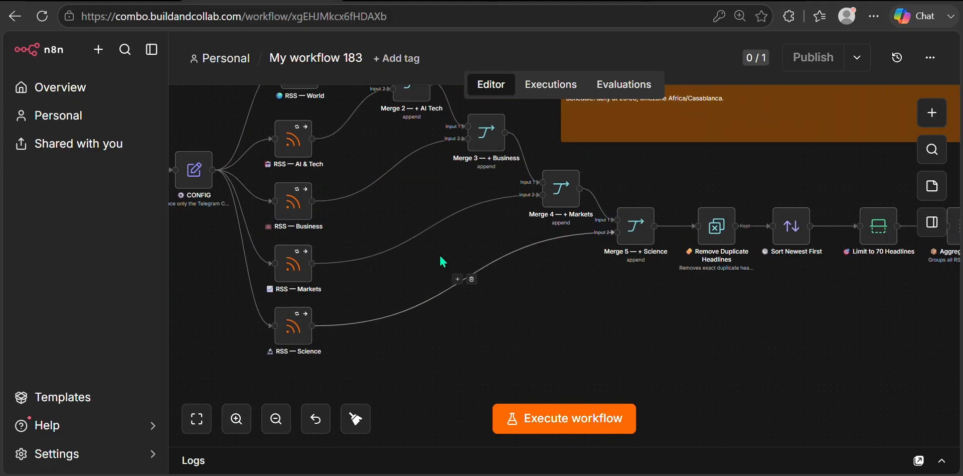
left_click_drag(412, 197, 451, 232)
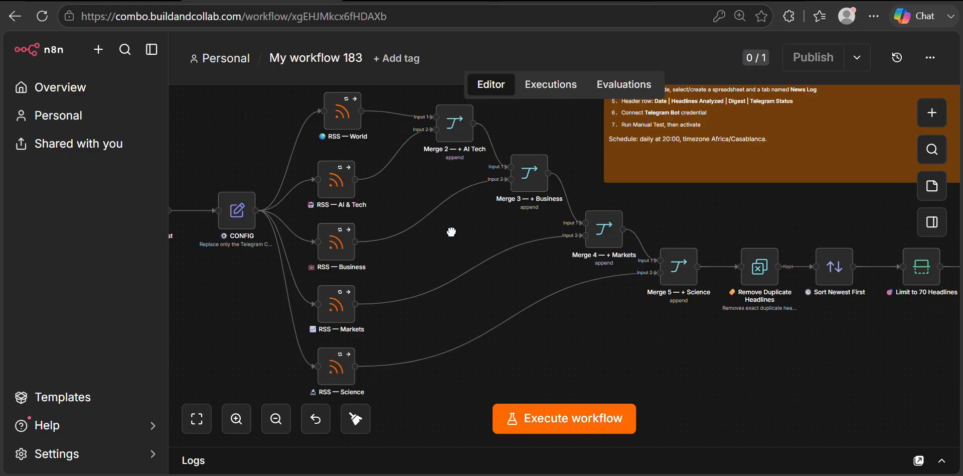
scroll(455, 239, "up", 1)
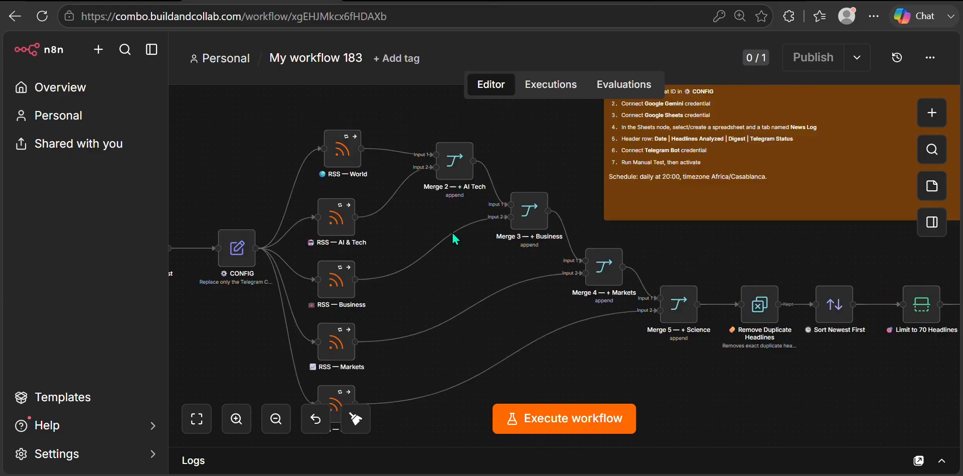
scroll(455, 239, "down", 1)
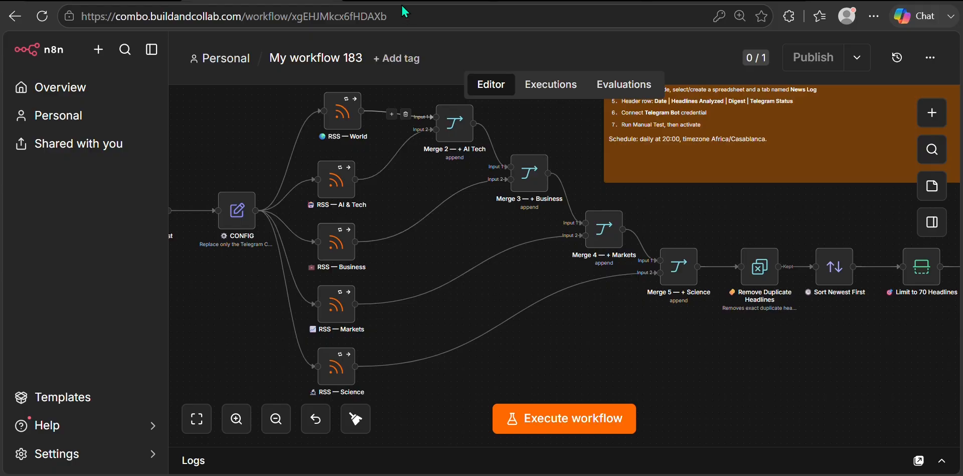
scroll(408, 232, "right", 1)
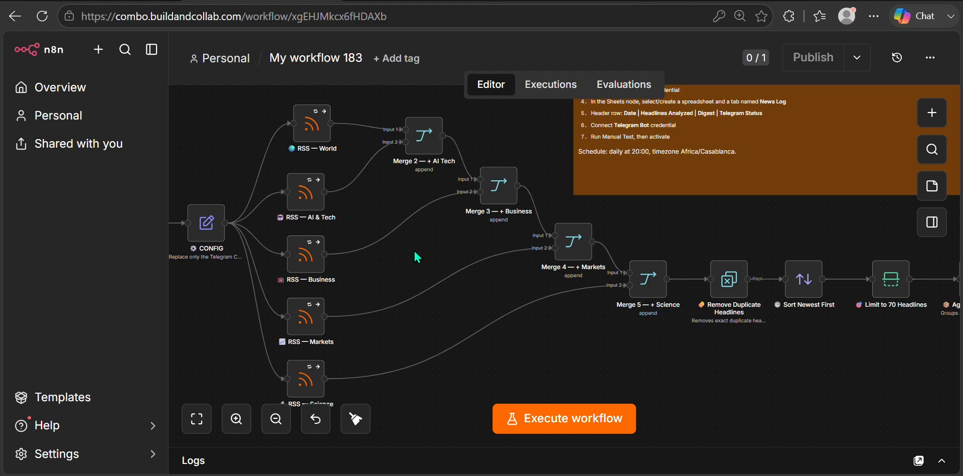
left_click_drag(391, 110, 652, 321)
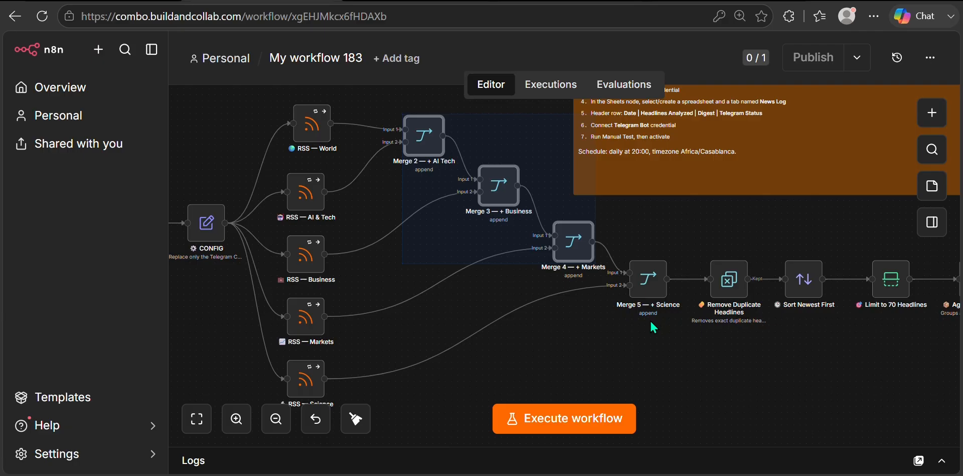
left_click(574, 348)
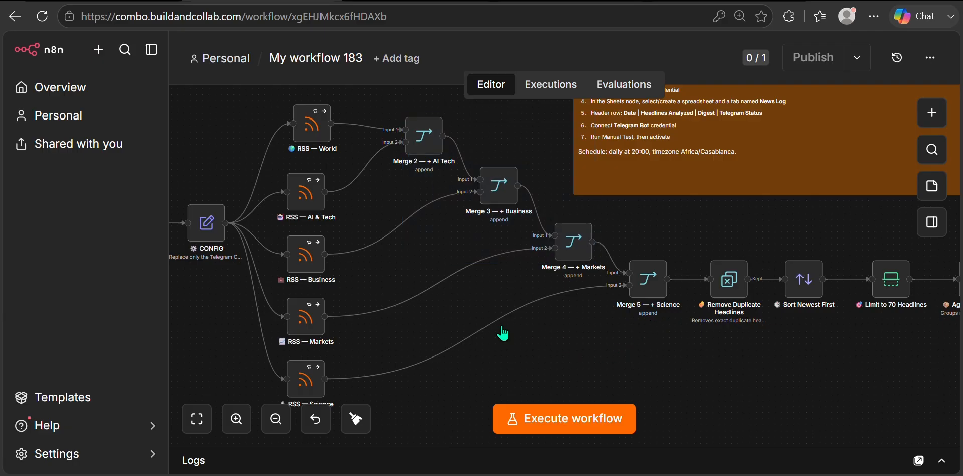
Step: Review the parameters of the Remove Duplicate Headlines and Sort Newest First nodes, closing each node after viewing
scroll(581, 206, "right", 2)
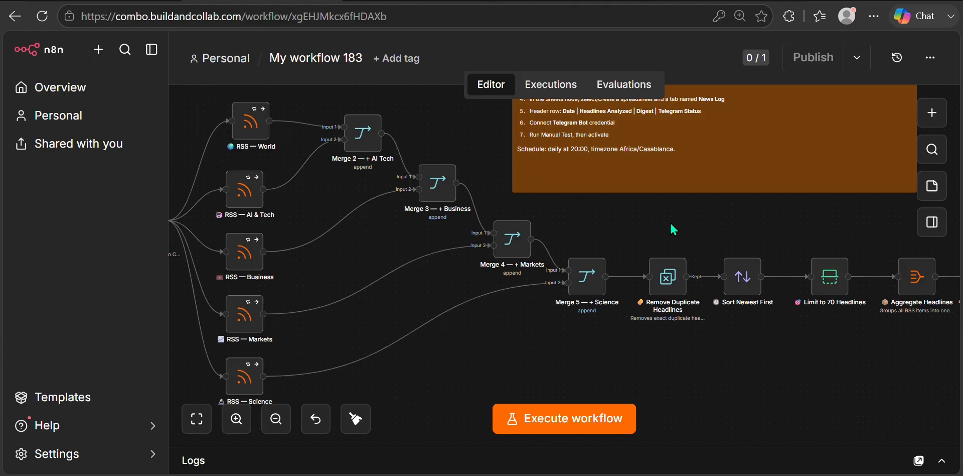
scroll(674, 229, "right", 5)
left_click_drag(486, 249, 528, 296)
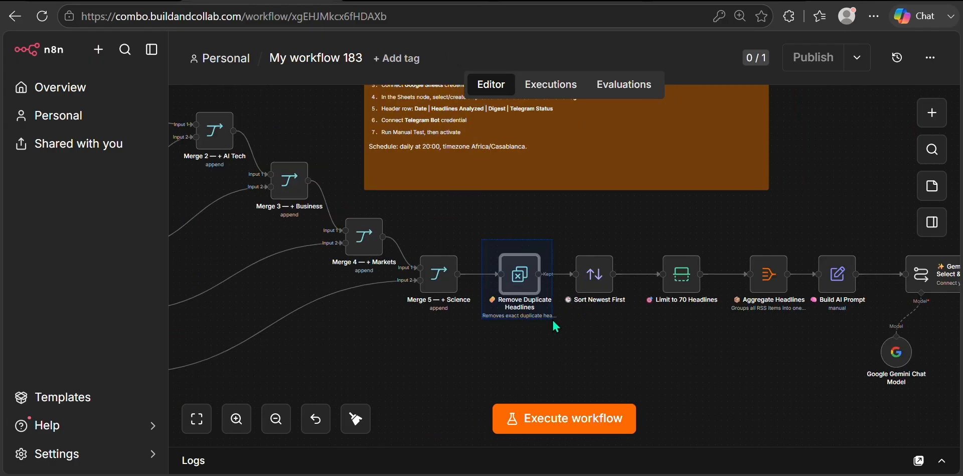
left_click_drag(556, 326, 555, 327)
double_click(510, 273)
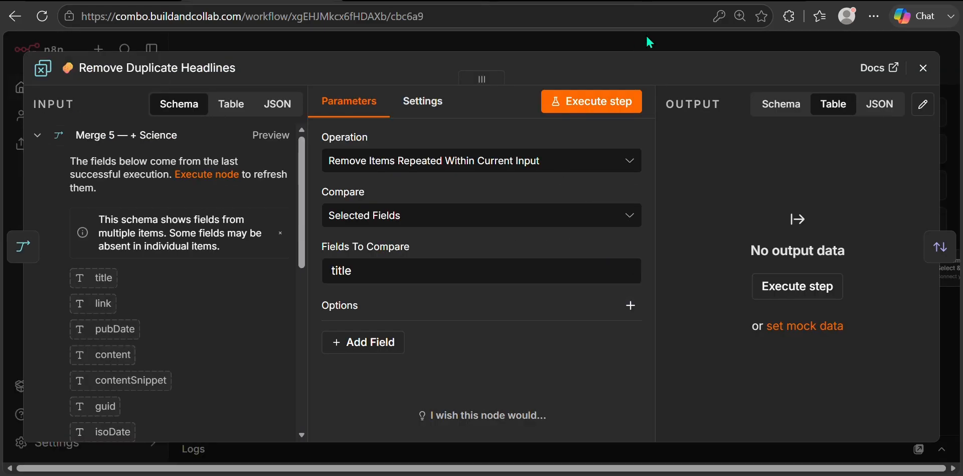
left_click(924, 70)
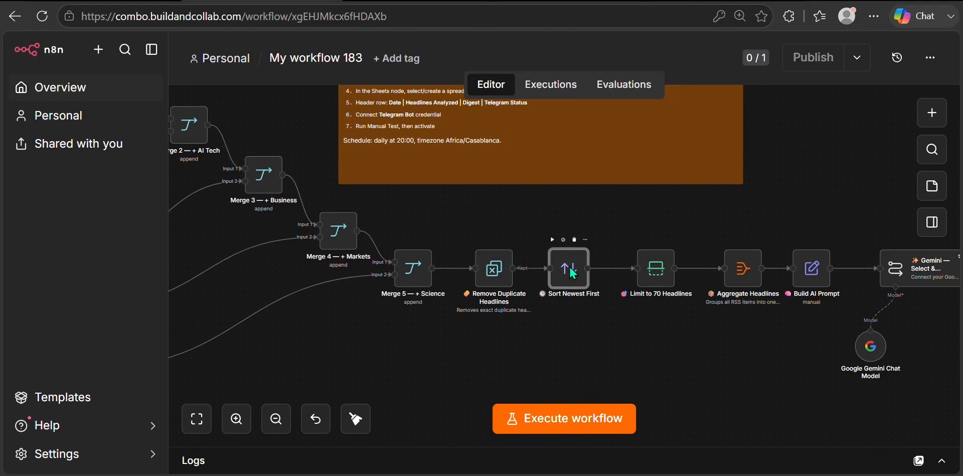
double_click(595, 275)
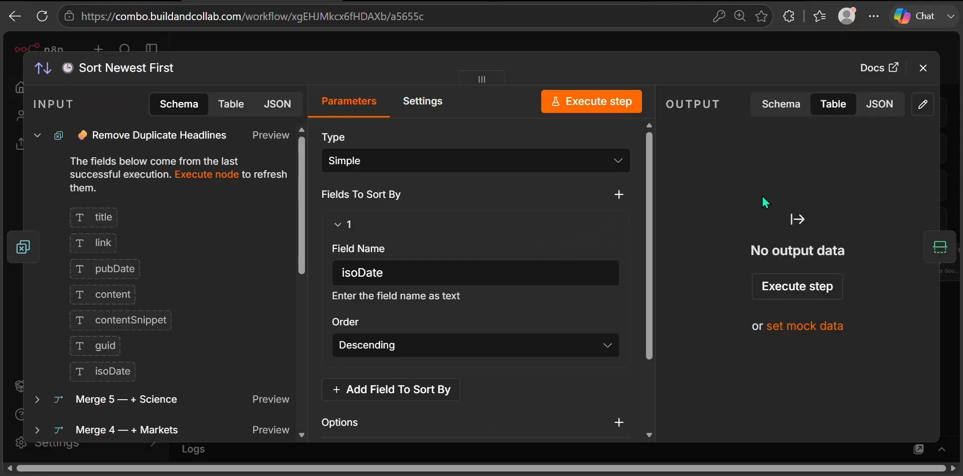
left_click(923, 68)
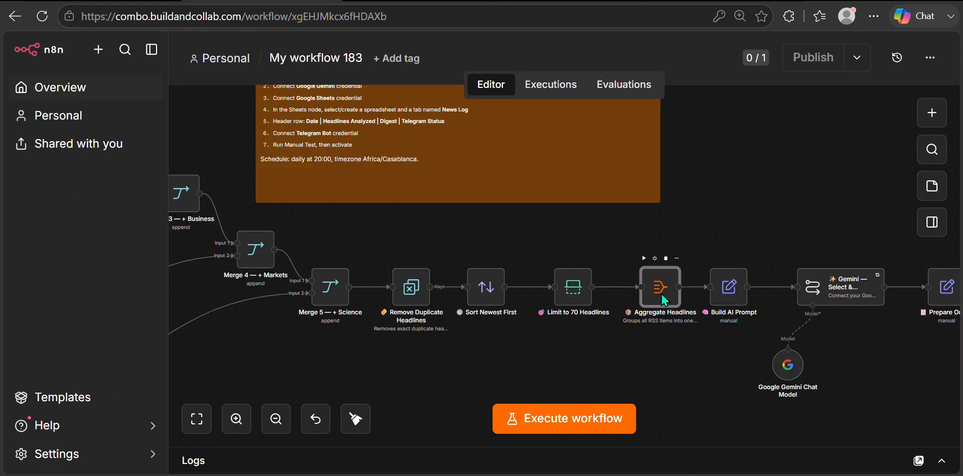
Step: Review the Aggregate Headlines node's parameters, including its output field and the fields to include, and close the node
double_click(661, 293)
scroll(505, 273, "down", 1)
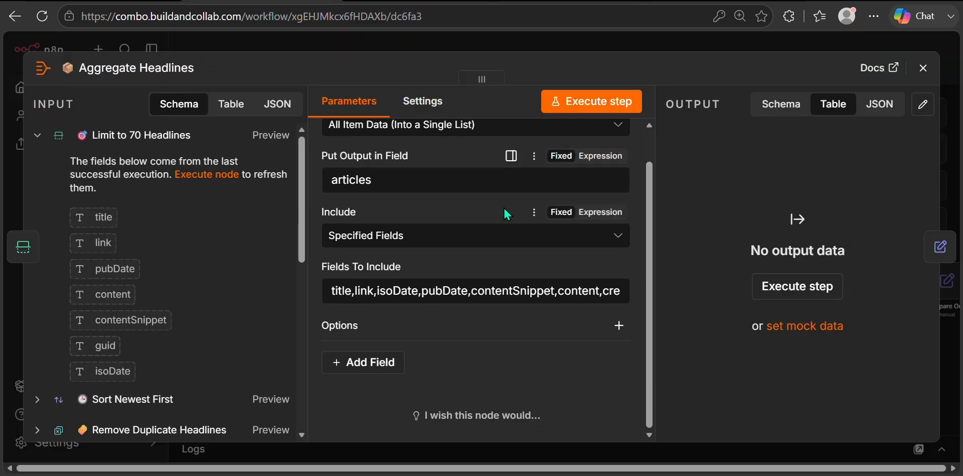
scroll(507, 218, "up", 1)
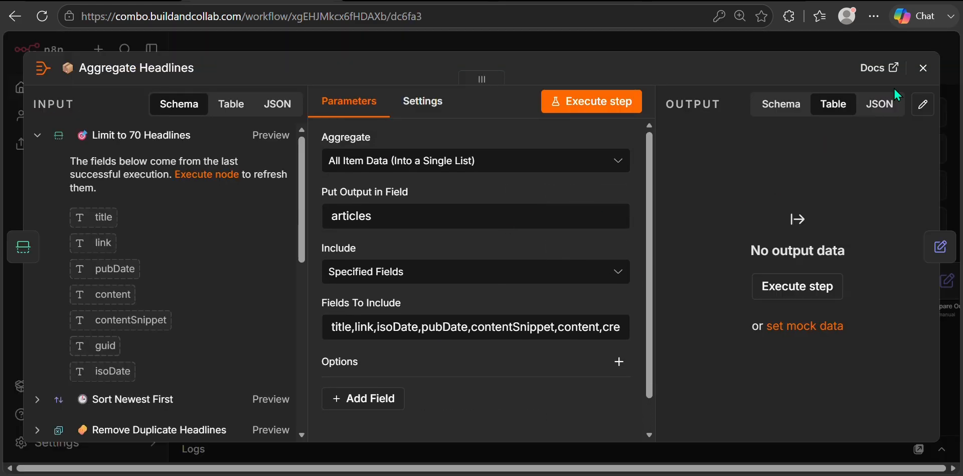
left_click(922, 68)
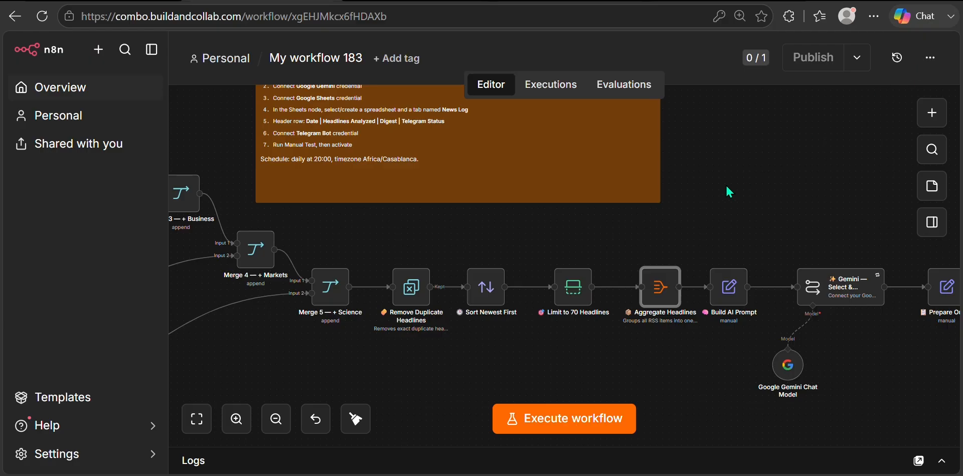
Step: Review the fields set in the Build AI Prompt node and close it
left_click(733, 289)
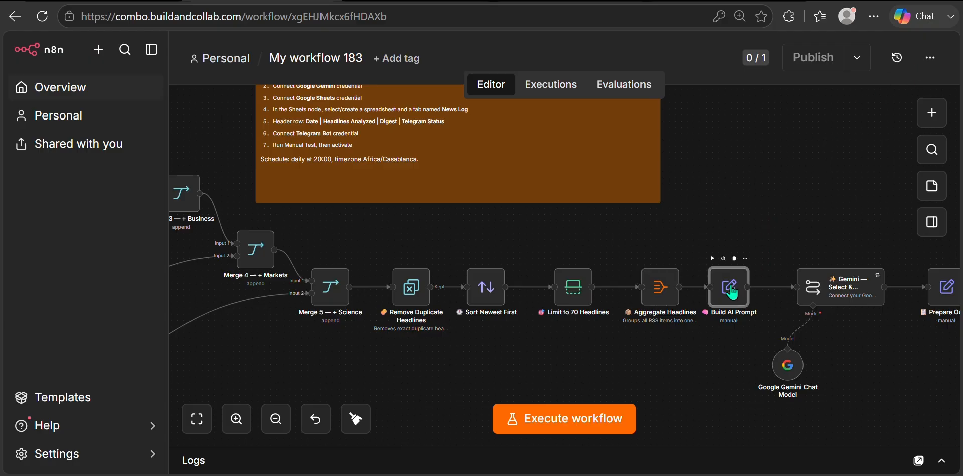
double_click(734, 290)
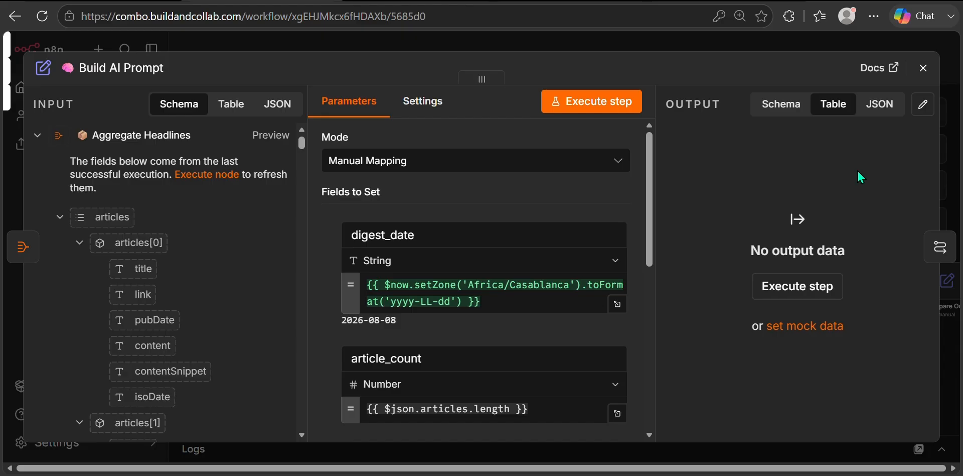
left_click(923, 69)
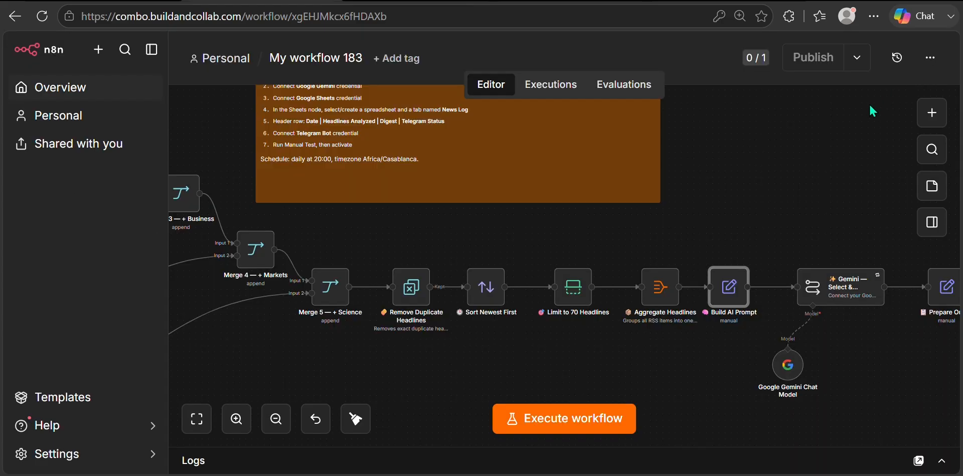
Step: Review the prompt settings of the Gemini — Select & Summarize node and the credential and model of its attached Google Gemini Chat Model
left_click_drag(770, 196, 660, 173)
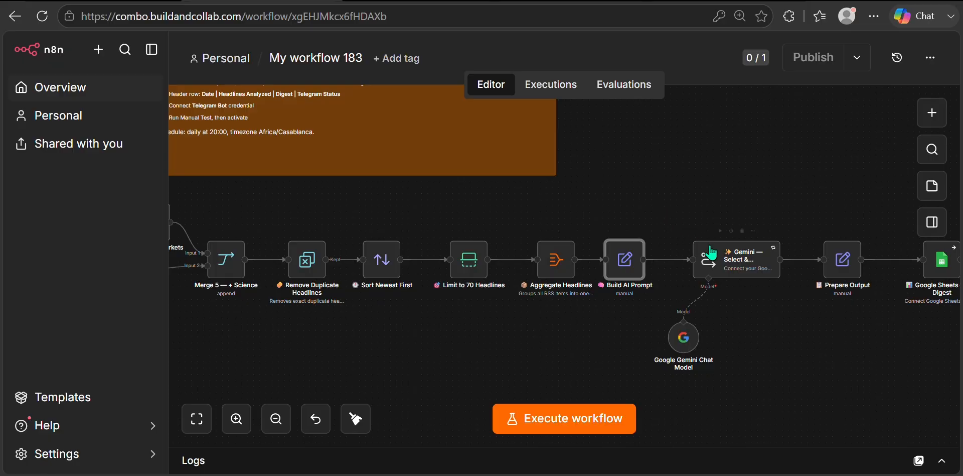
left_click(722, 262)
double_click(723, 261)
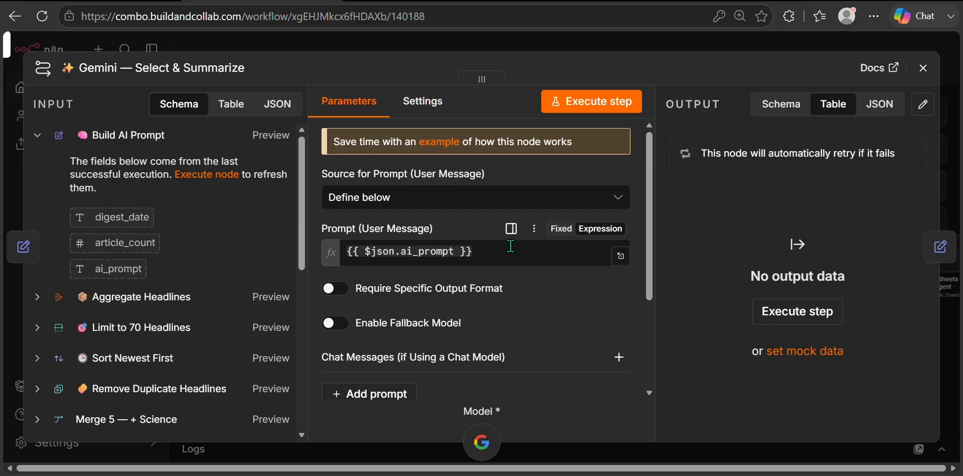
scroll(502, 254, "down", 3)
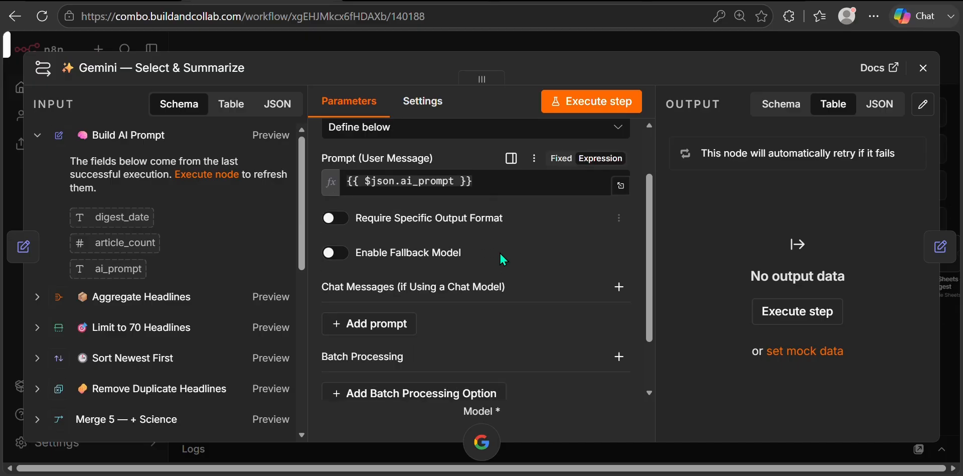
left_click(482, 442)
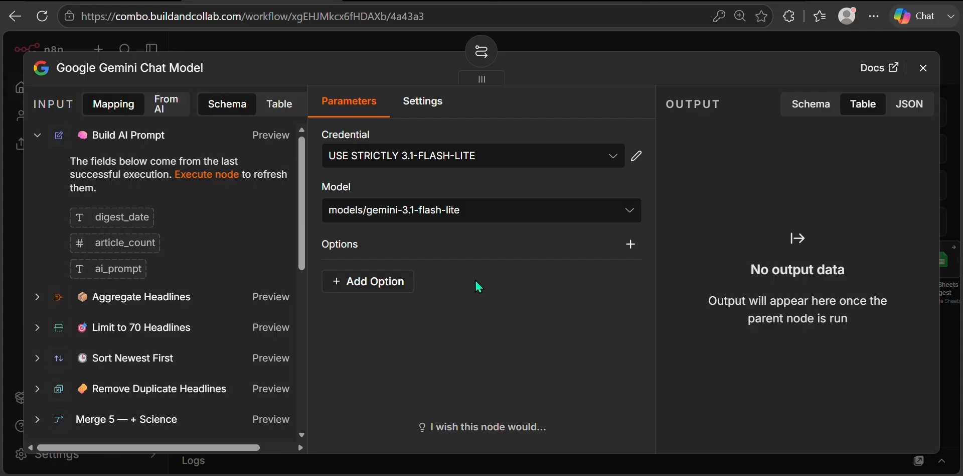
left_click(924, 69)
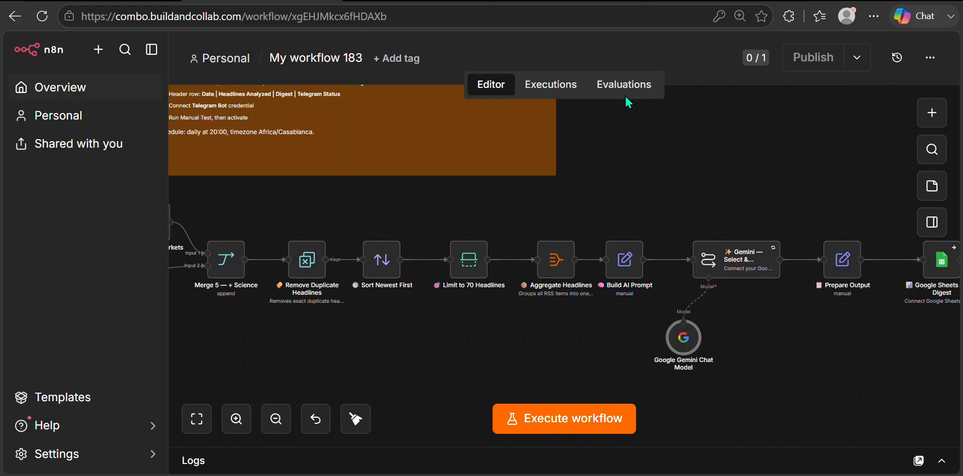
Step: Review the Google Sheets — Log Digest node's operation, target document, sheet and column mapping, and close the node
left_click_drag(746, 190, 571, 191)
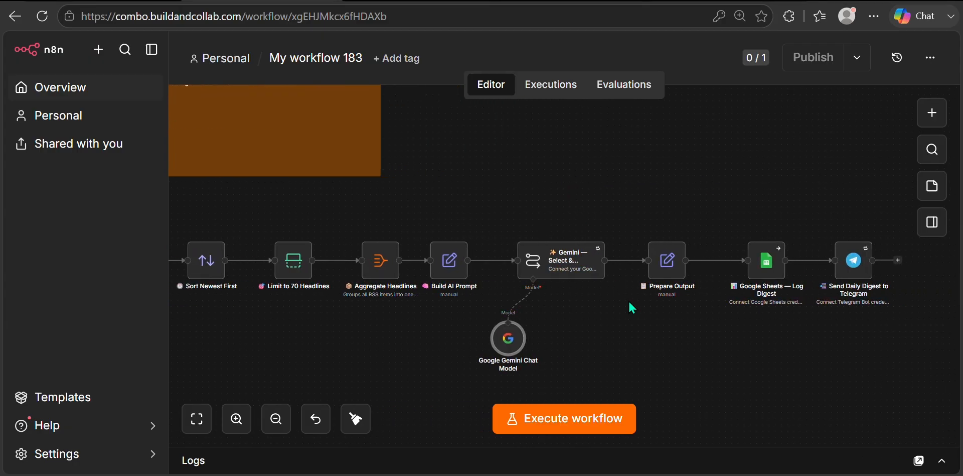
left_click(760, 271)
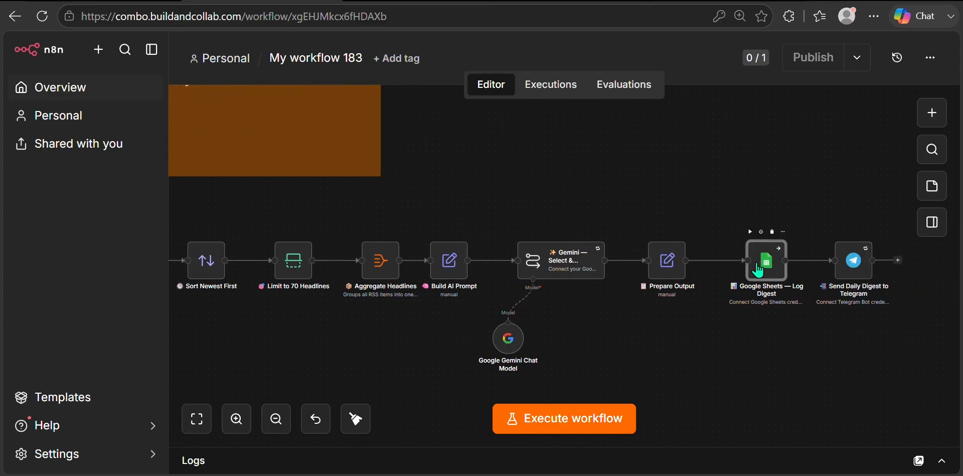
double_click(760, 271)
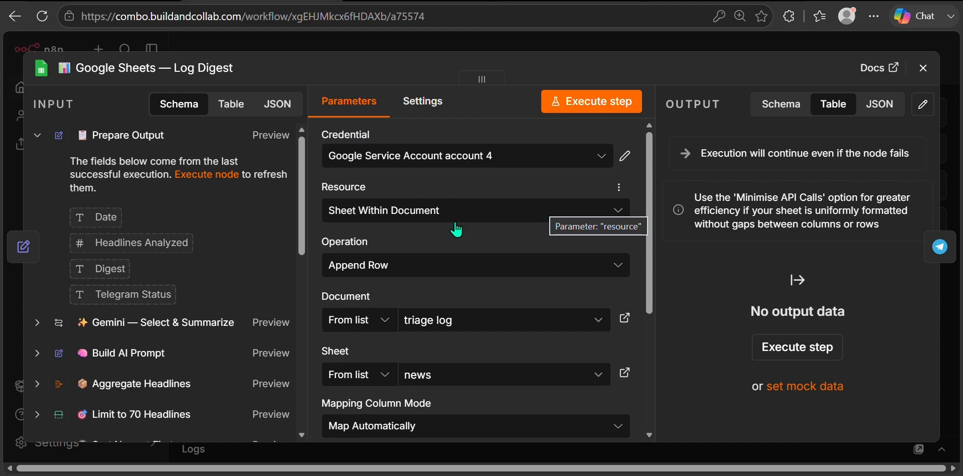
scroll(456, 230, "down", 3)
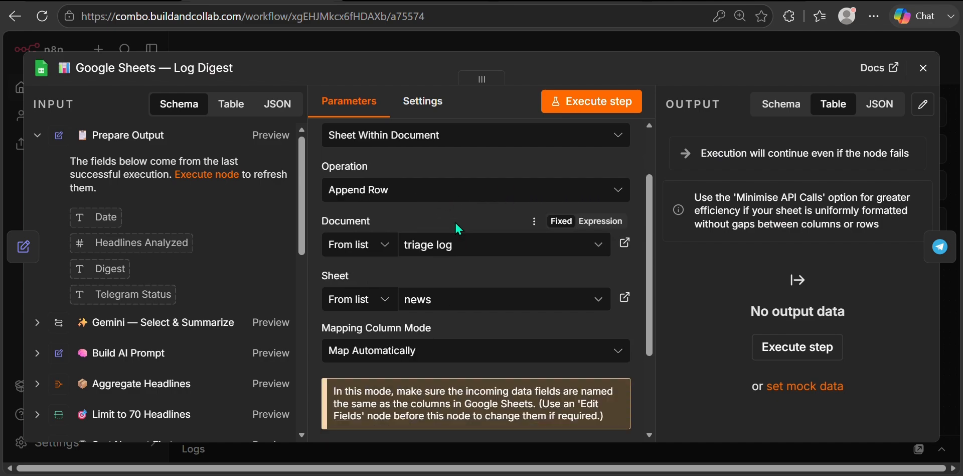
scroll(458, 229, "down", 2)
scroll(458, 229, "down", 2)
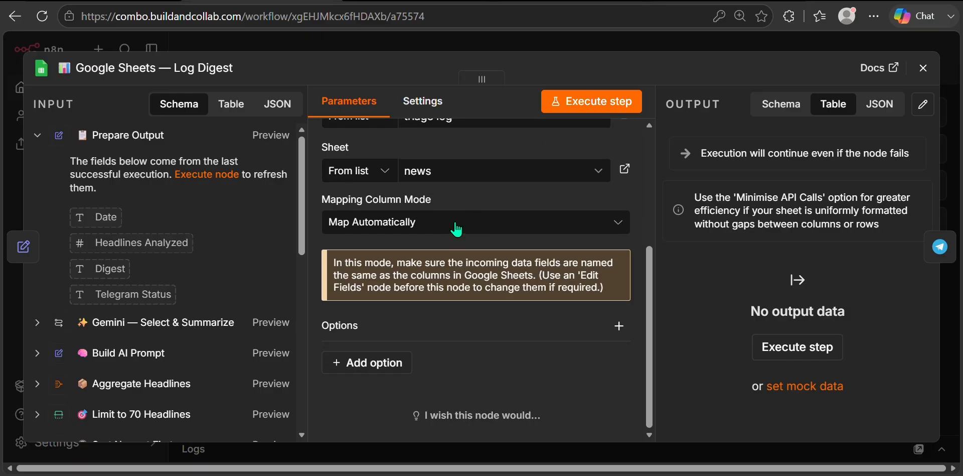
left_click(923, 67)
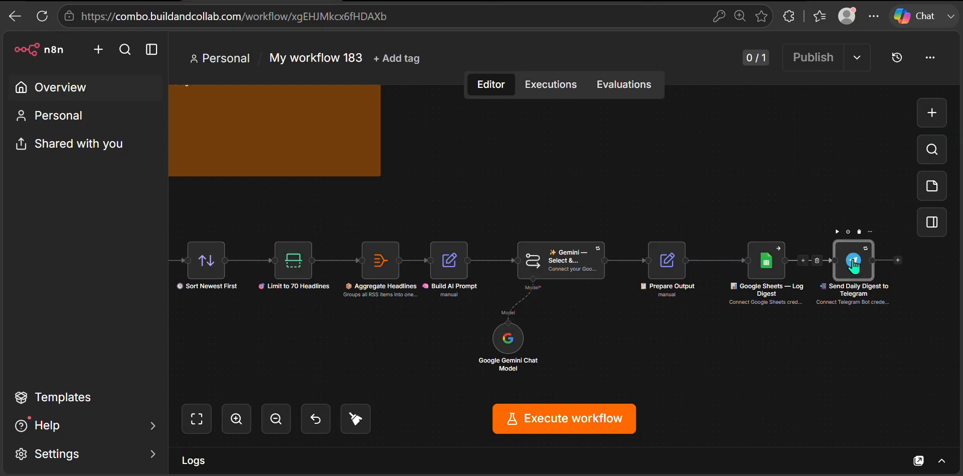
Step: Review the message settings of the Send Daily Digest to Telegram node, close it, and return to the RSS feed part of the workflow
double_click(837, 262)
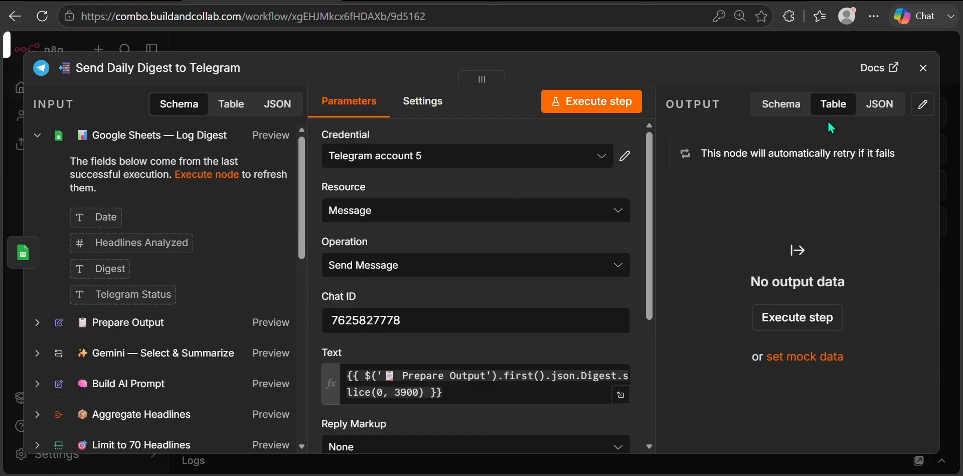
left_click(923, 69)
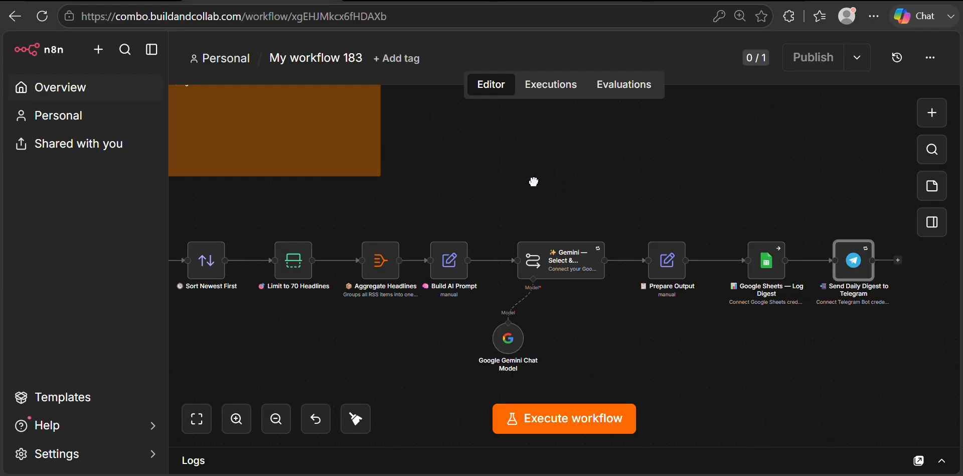
scroll(756, 158, "left", 5)
scroll(507, 316, "left", 5)
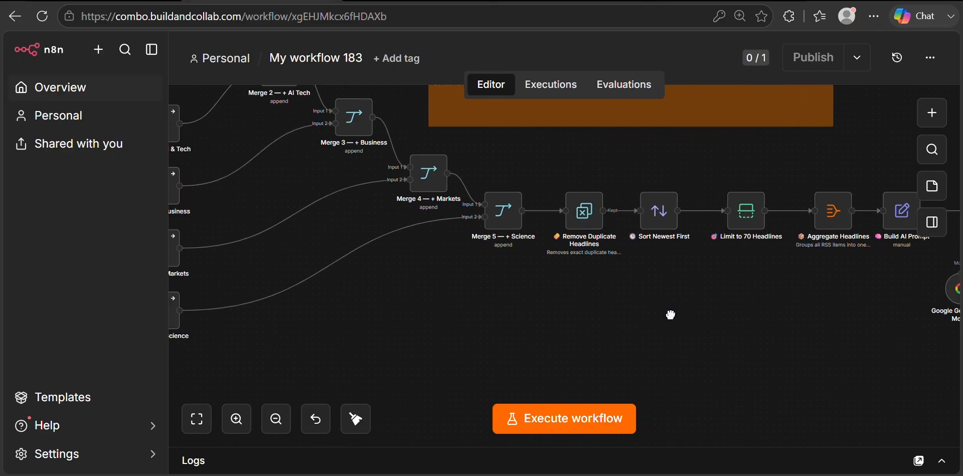
left_click_drag(467, 336, 650, 325)
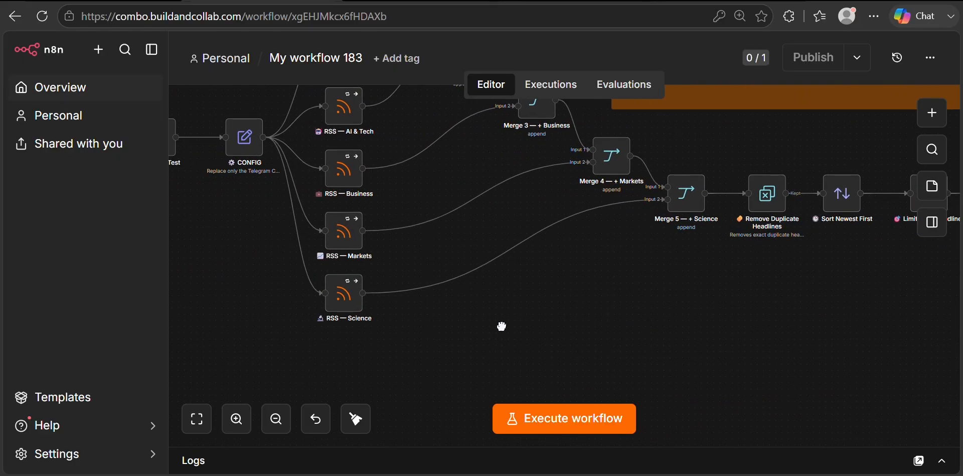
Step: Execute the whole workflow and follow its run from the Manual Test trigger through to the Send Daily Digest to Telegram node
scroll(536, 334, "left", 5)
left_click(523, 430)
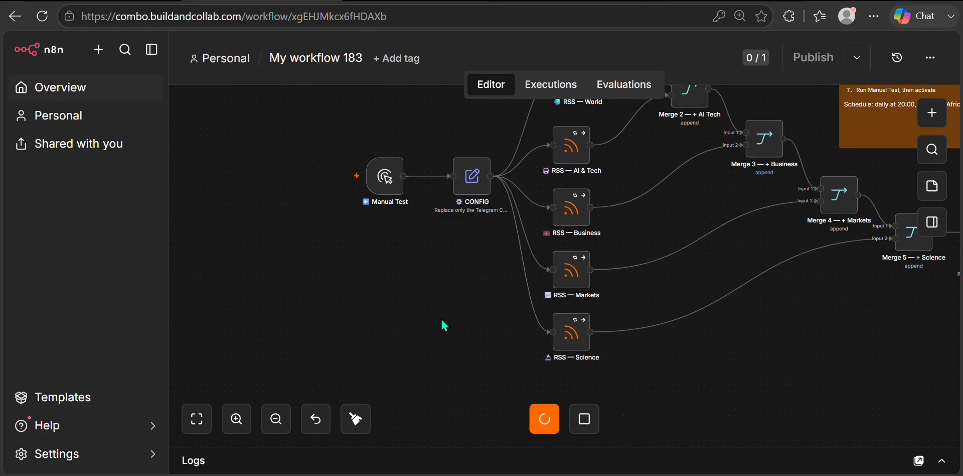
scroll(431, 308, "up", 3)
scroll(430, 308, "right", 5)
scroll(431, 309, "down", 2)
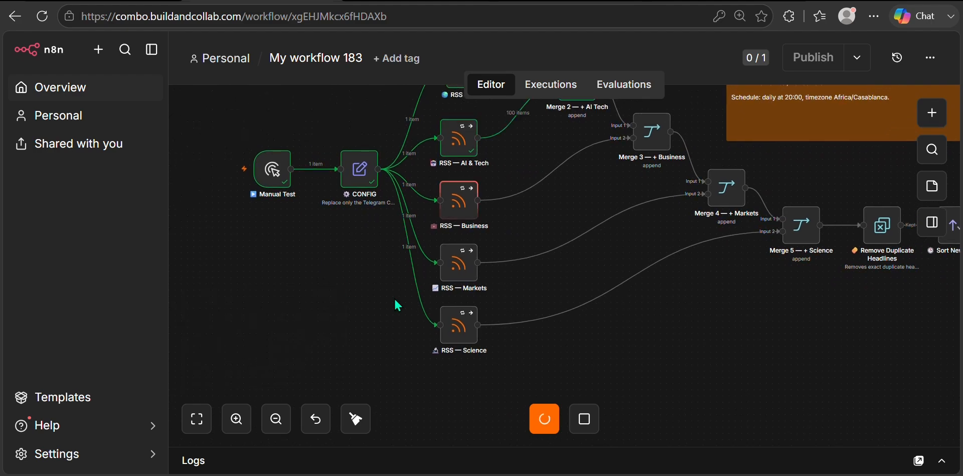
scroll(647, 336, "right", 5)
scroll(648, 337, "up", 2)
scroll(703, 342, "right", 3)
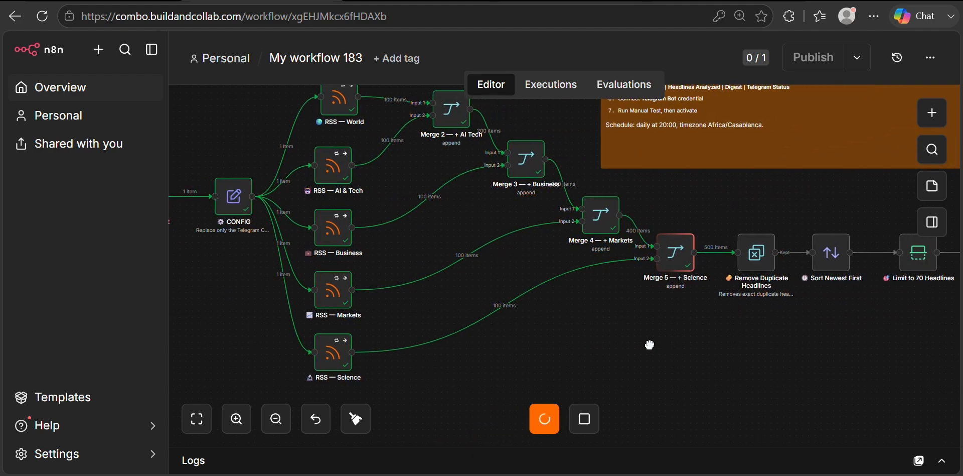
scroll(690, 337, "right", 8)
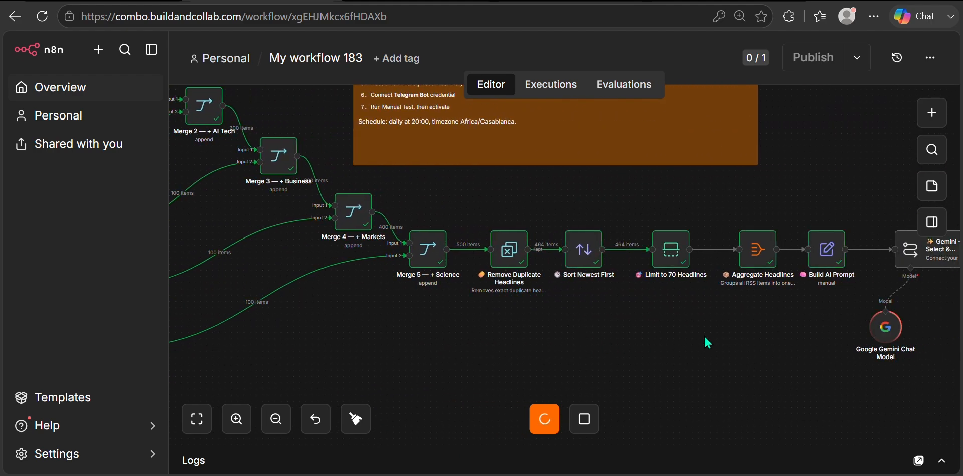
left_click_drag(677, 335, 473, 335)
scroll(705, 345, "right", 1)
scroll(611, 344, "right", 4)
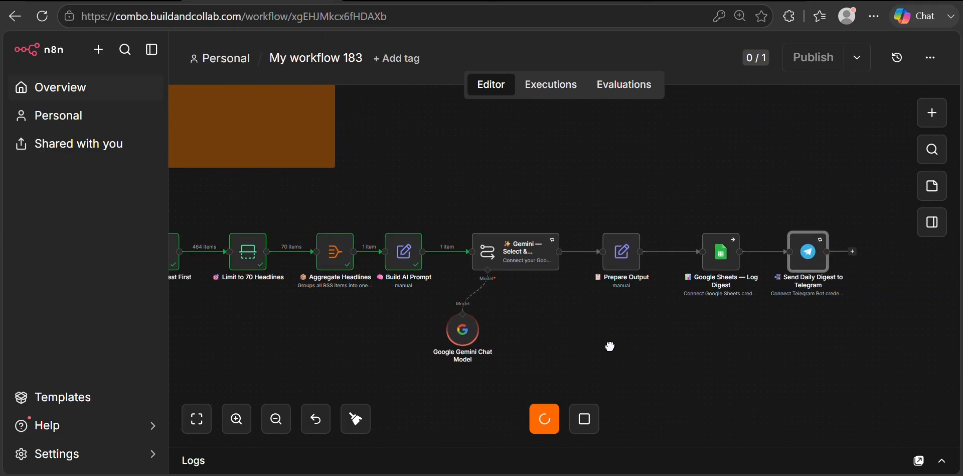
Step: Switch to the news sheet of the triage log spreadsheet, check the digest message in the Telegram bot chat, and minimize the chat
left_click(371, 7)
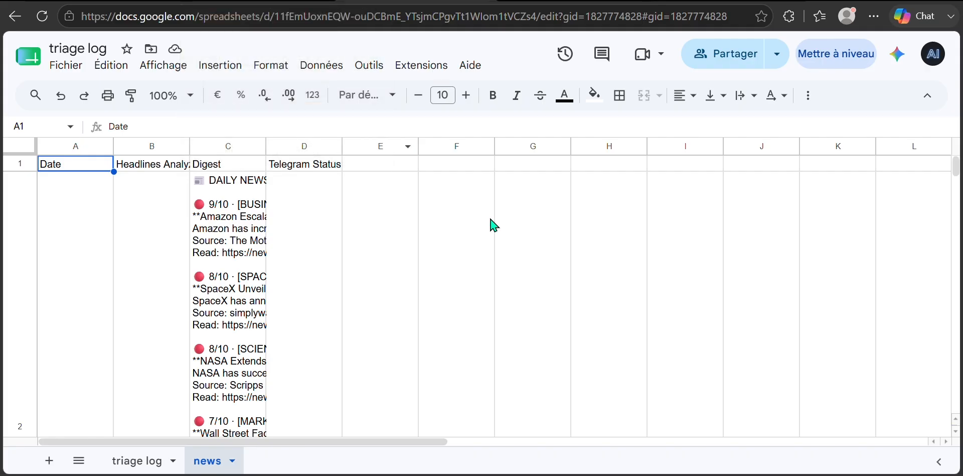
left_click(590, 475)
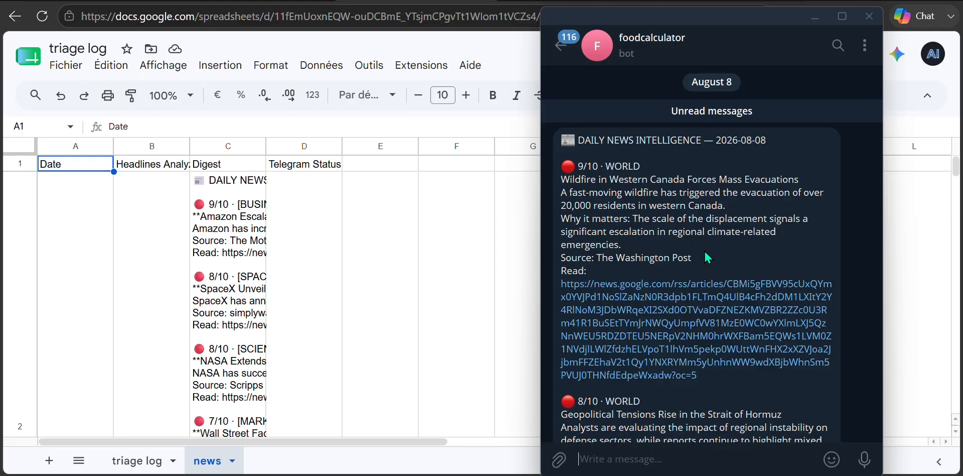
left_click(815, 17)
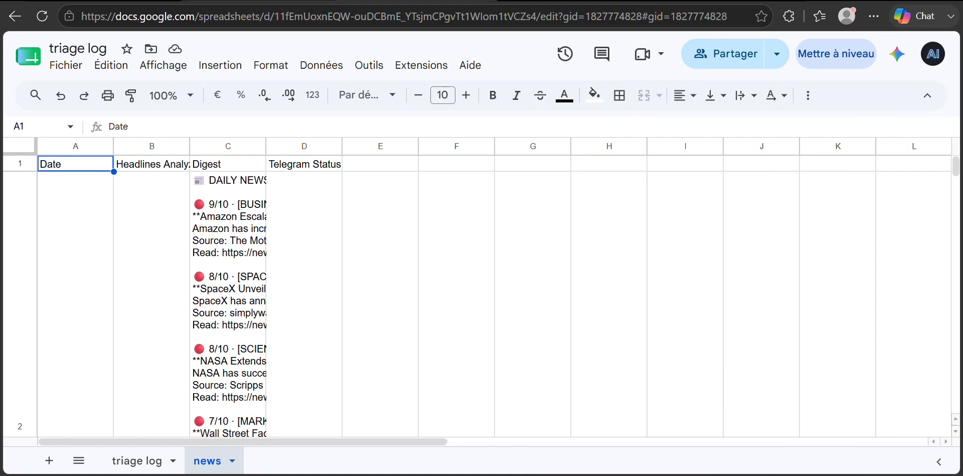
Step: Return to the n8n workflow and examine the executed node chain in a wider overview, back to the Manual Test trigger
key("ctrl+Tab")
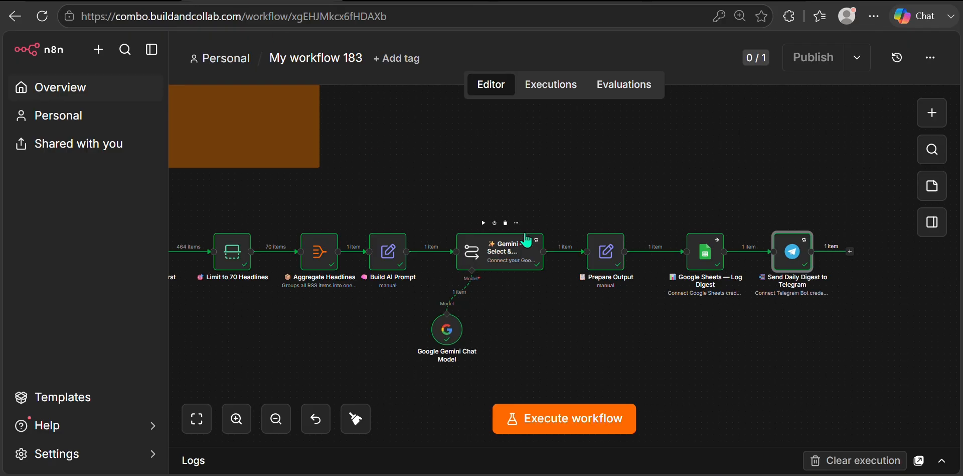
left_click(276, 419)
left_click(276, 419)
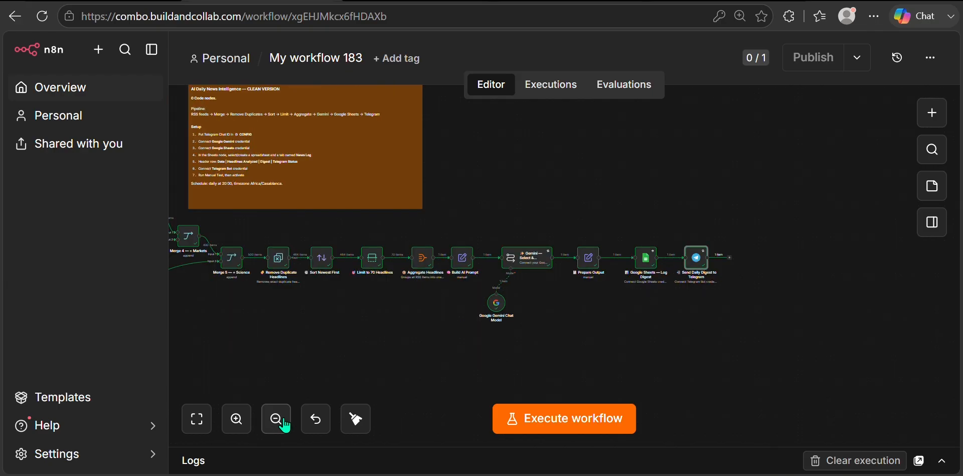
left_click_drag(296, 331, 557, 331)
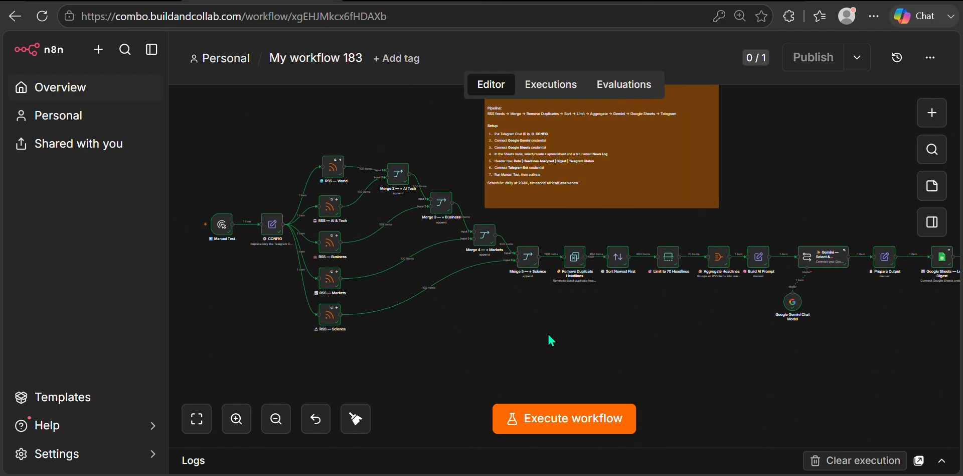